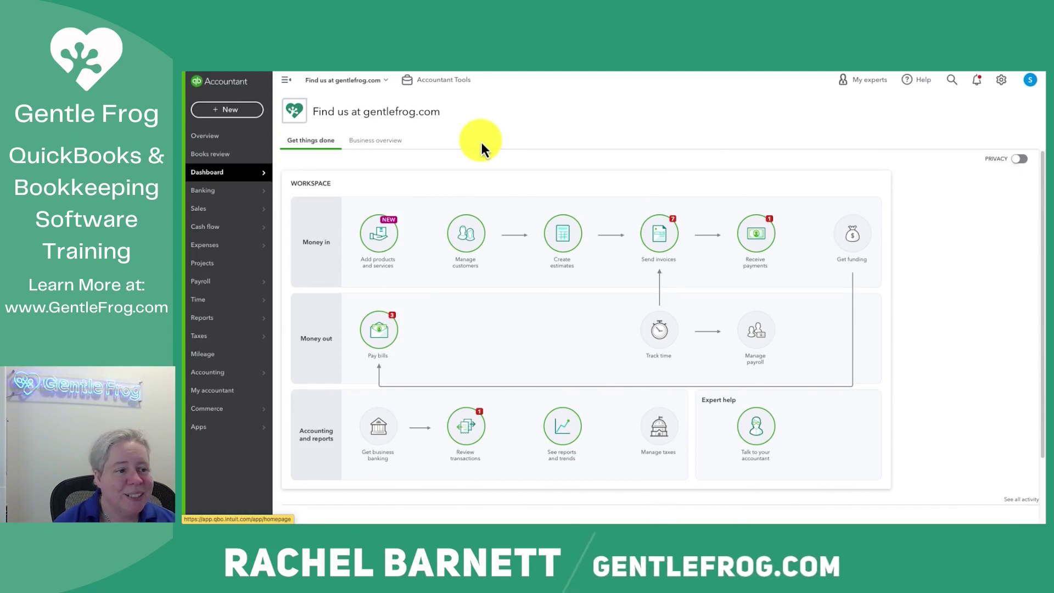
Start new sales receipt #21034 for the chosen customer, dated 04/04/2023.
{"action": "left_click", "coordinate": [233, 112]}
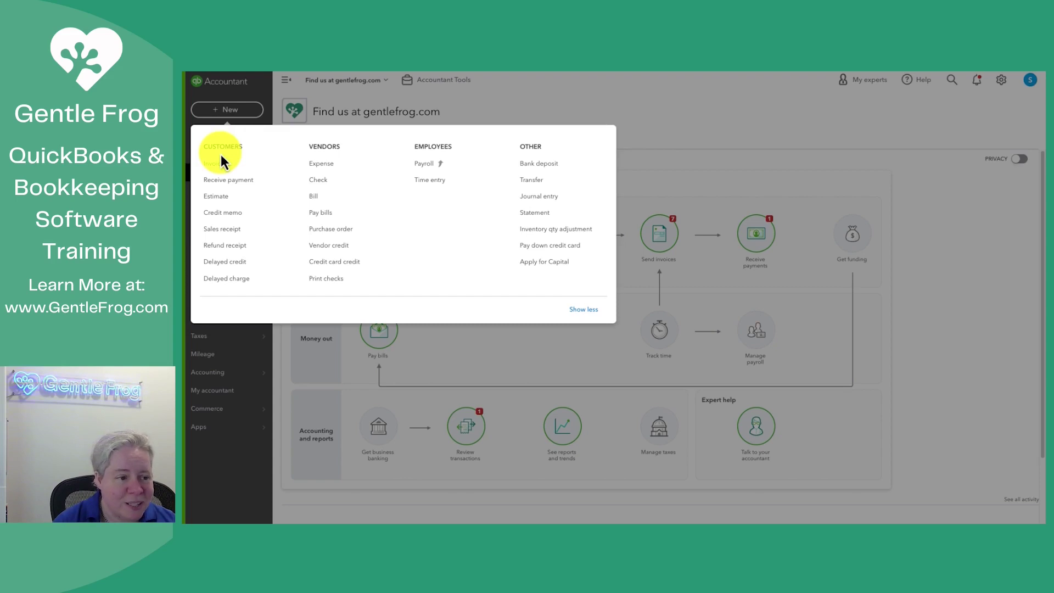
{"action": "left_click", "coordinate": [224, 233]}
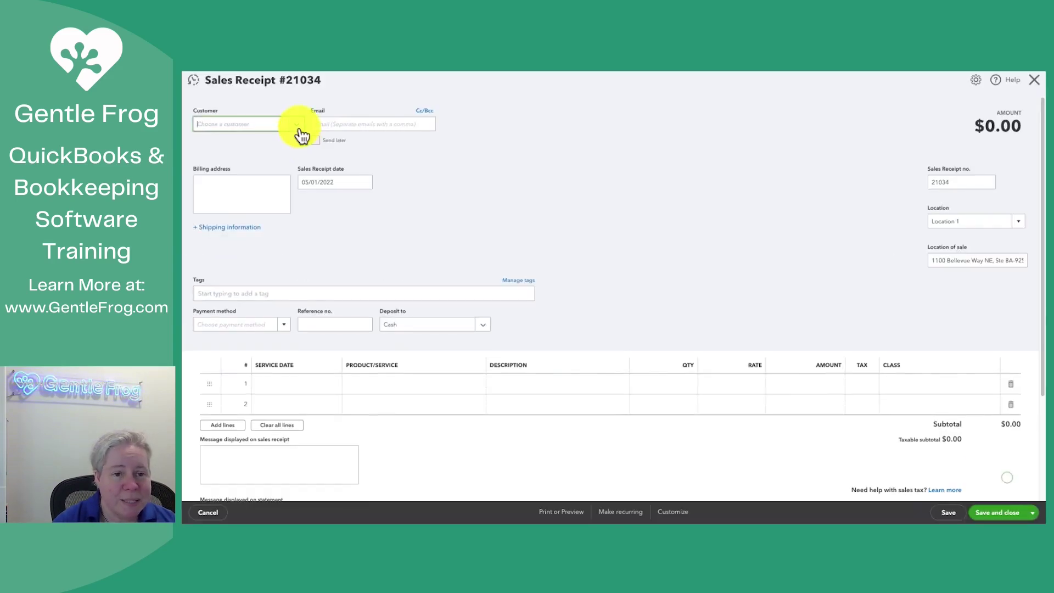
{"action": "left_click", "coordinate": [300, 130]}
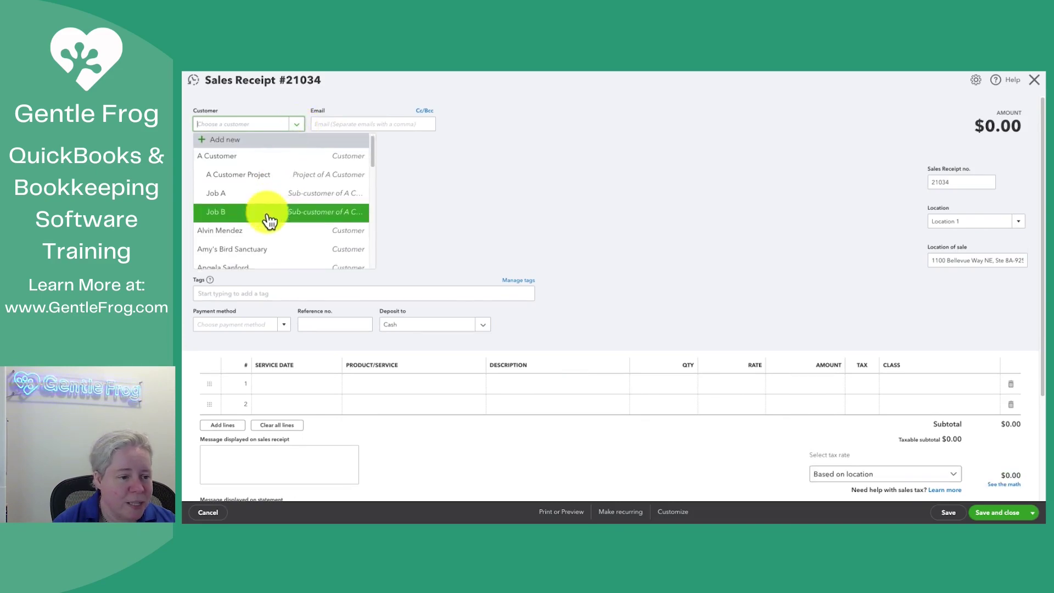
{"action": "scroll", "coordinate": [272, 214], "scroll_direction": "down", "scroll_amount": 6}
{"action": "left_click", "coordinate": [259, 165]}
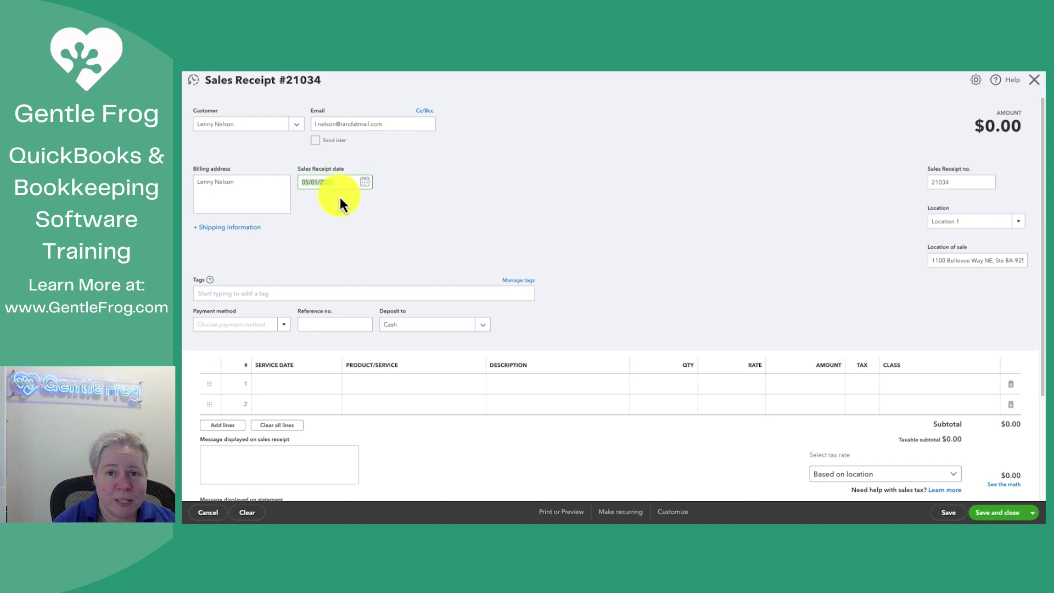
{"action": "type", "text": "040422"}
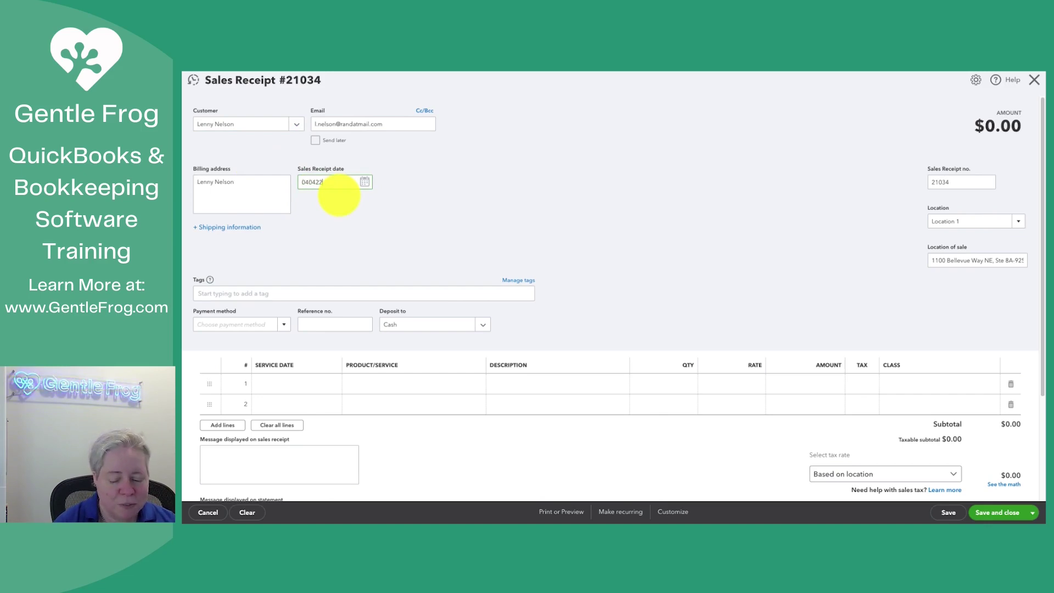
{"action": "key", "text": "Tab"}
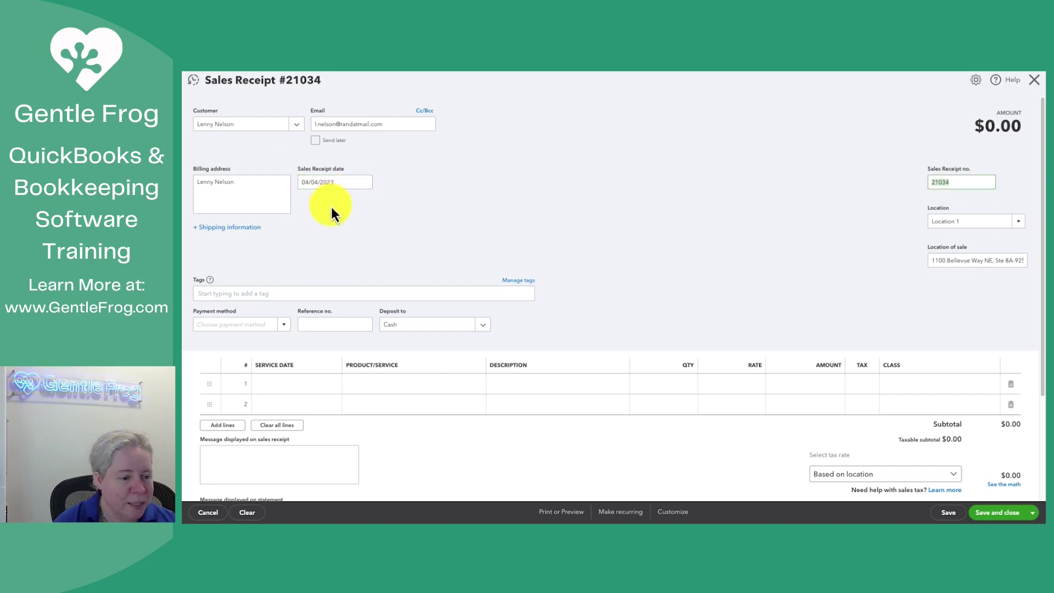
Dismiss the tag help and reveal the receipt's shipping information fields.
{"action": "left_click", "coordinate": [264, 295]}
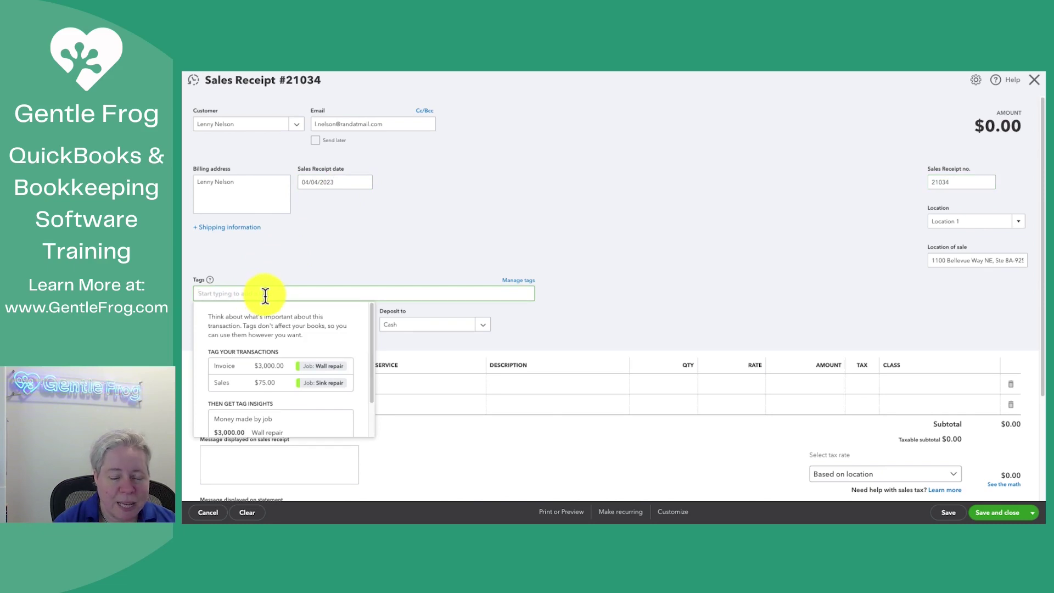
{"action": "left_click", "coordinate": [332, 268]}
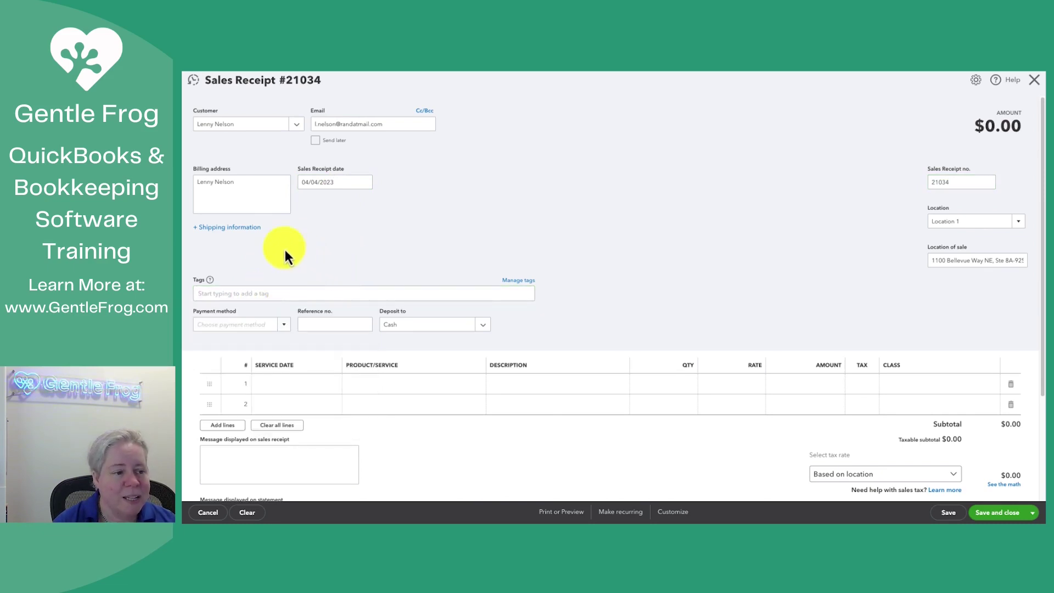
{"action": "left_click", "coordinate": [239, 228]}
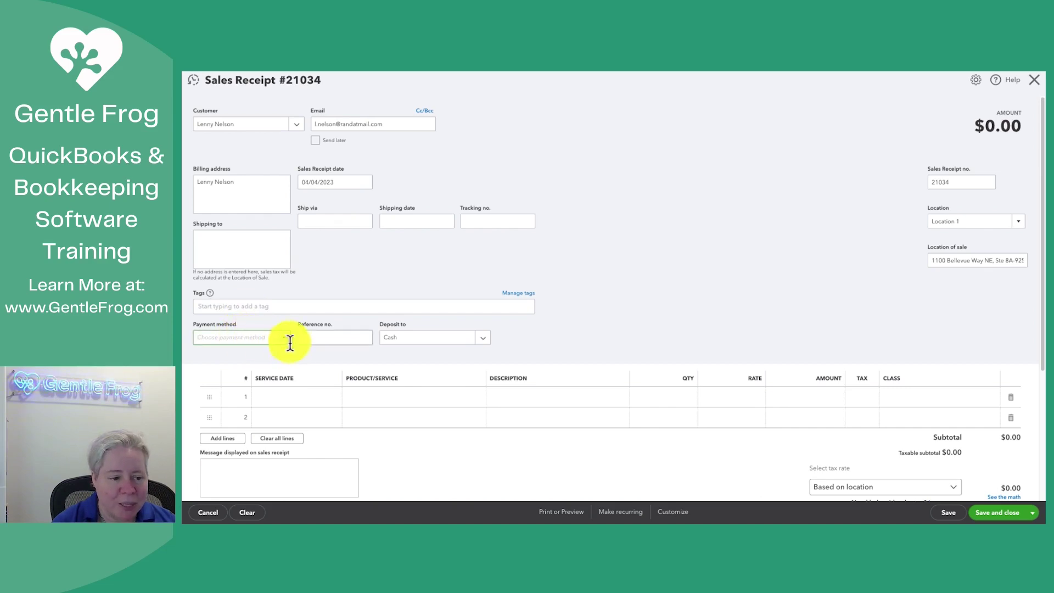
Change Deposit to from Cash to Payments to deposit under Other Current Asset.
{"action": "left_click", "coordinate": [337, 339]}
{"action": "left_click", "coordinate": [409, 341]}
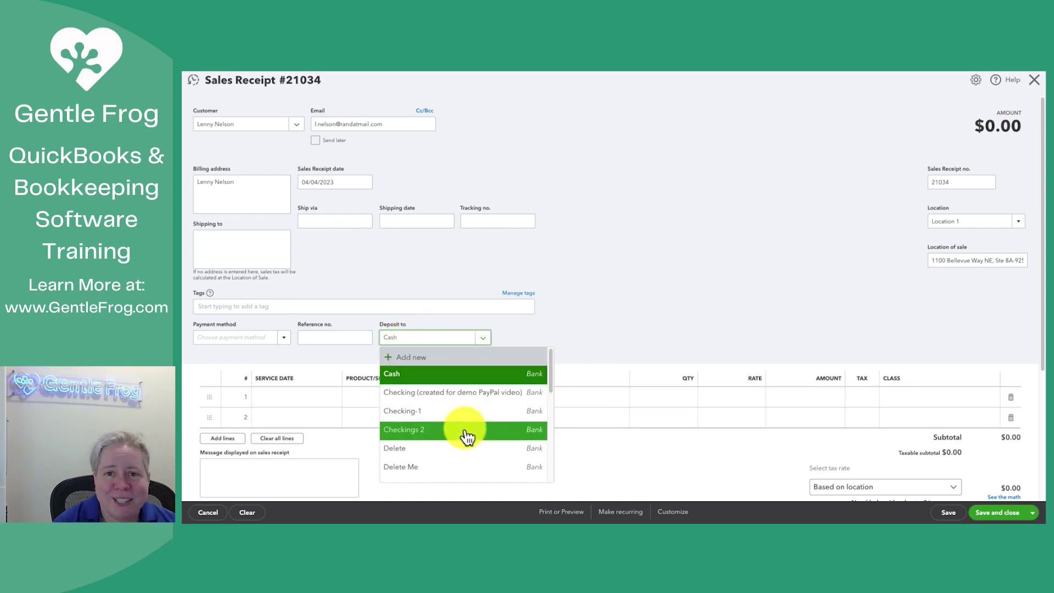
{"action": "scroll", "coordinate": [466, 437], "scroll_direction": "down", "scroll_amount": 1}
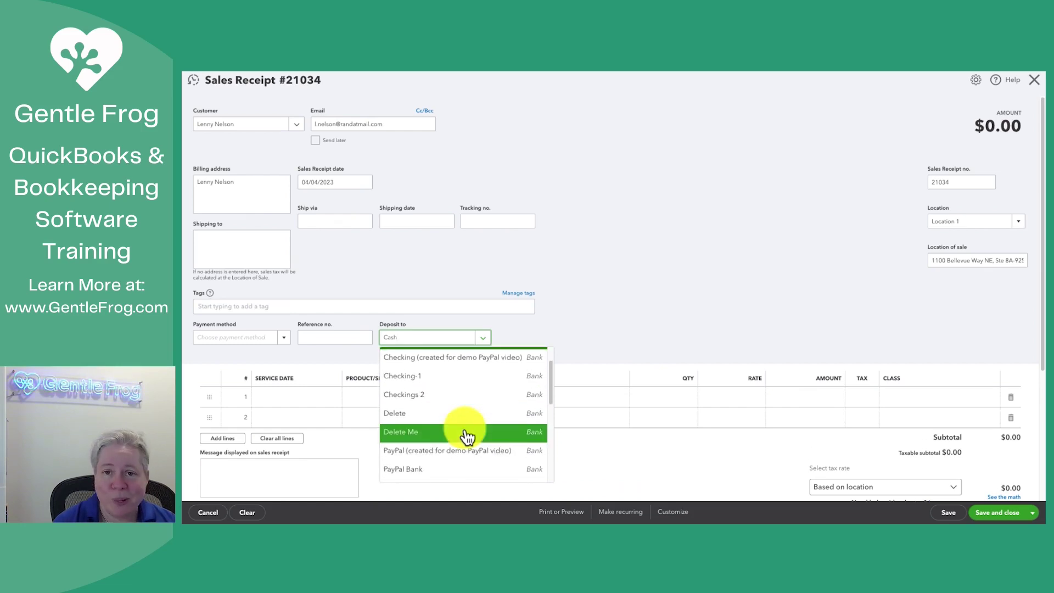
{"action": "scroll", "coordinate": [466, 437], "scroll_direction": "down", "scroll_amount": 1}
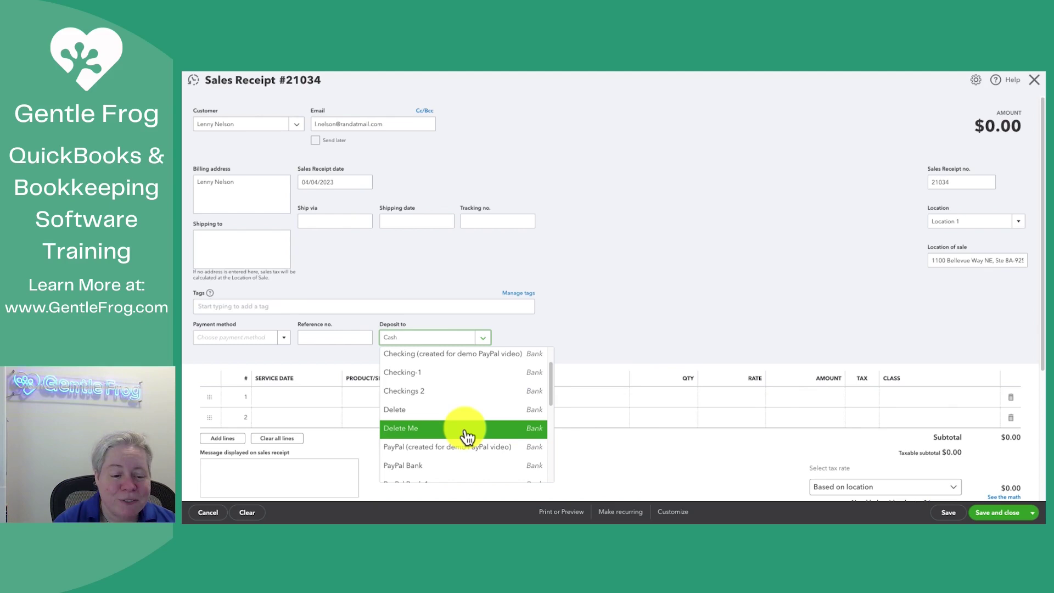
{"action": "scroll", "coordinate": [456, 423], "scroll_direction": "up", "scroll_amount": 1}
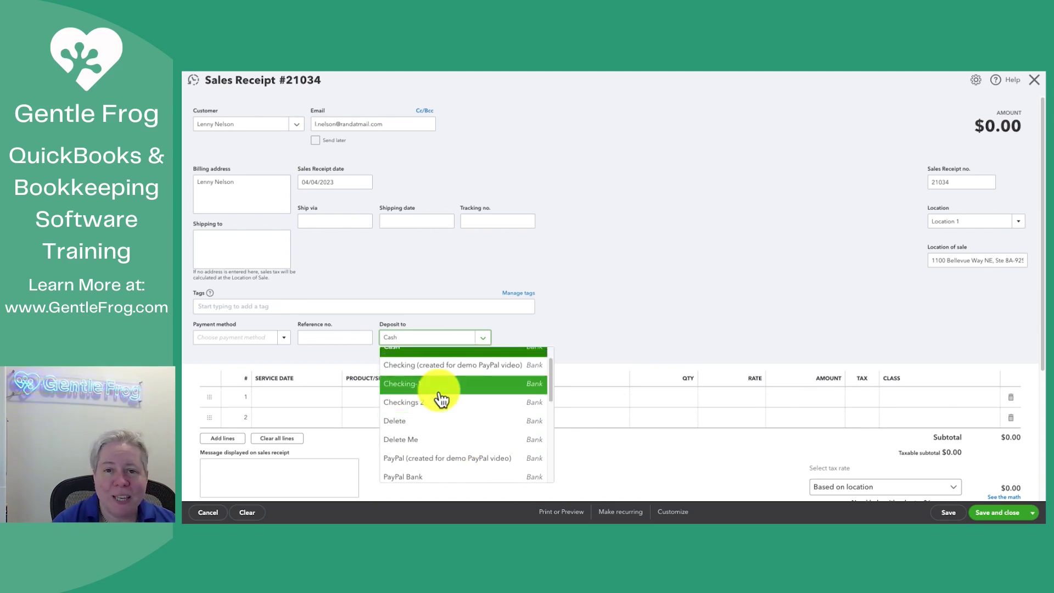
{"action": "scroll", "coordinate": [442, 400], "scroll_direction": "down", "scroll_amount": 10}
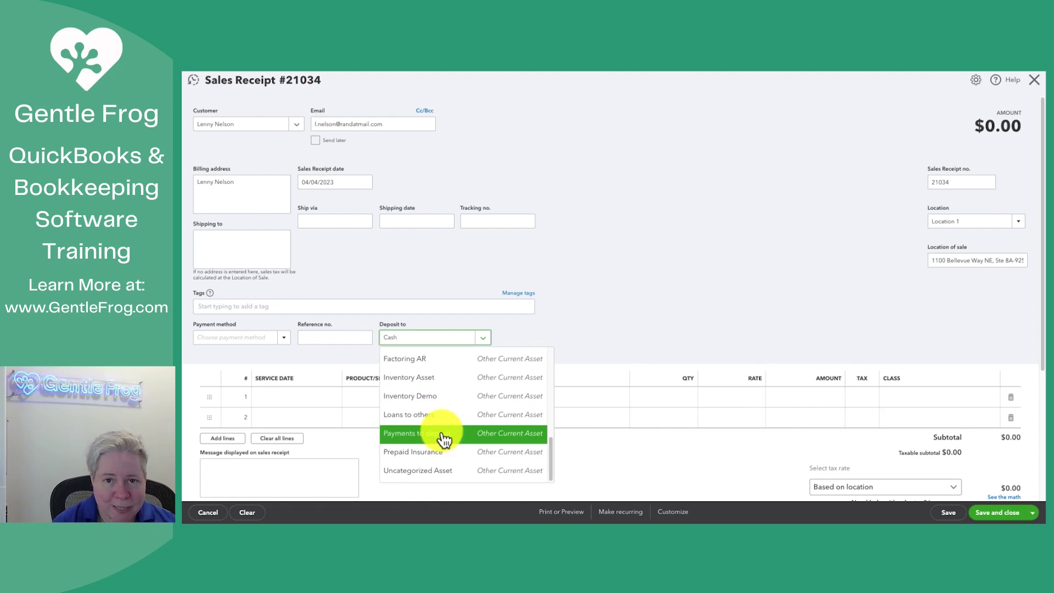
{"action": "left_click", "coordinate": [444, 434]}
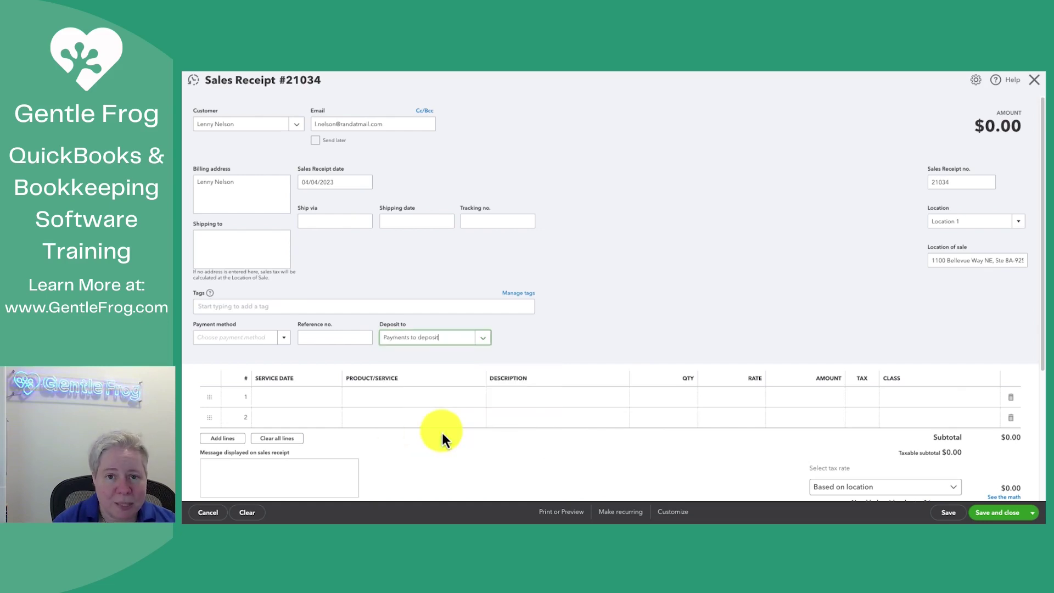
{"action": "left_click", "coordinate": [960, 182]}
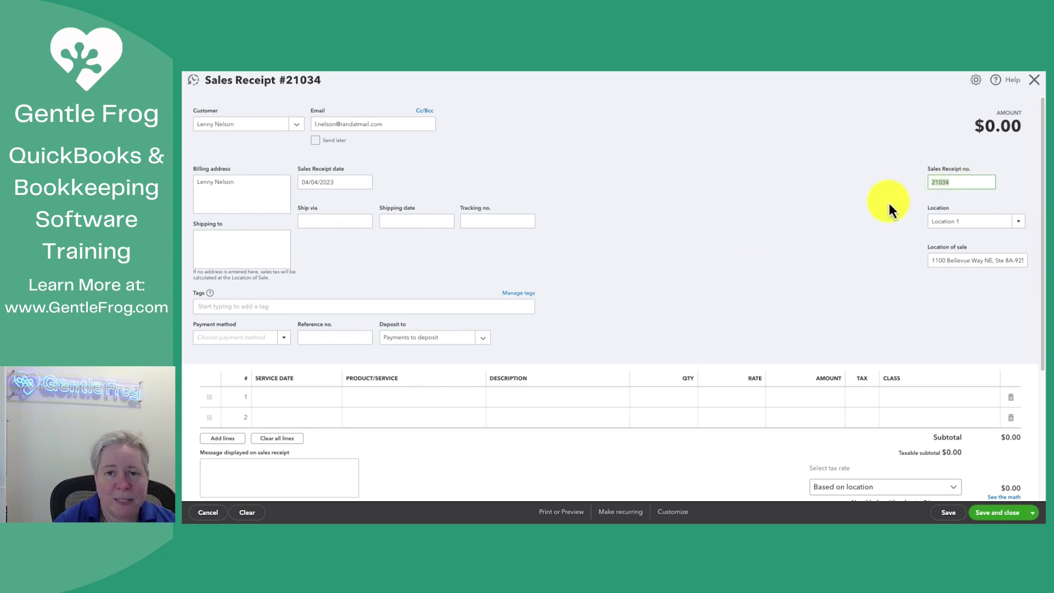
{"action": "left_click", "coordinate": [970, 221]}
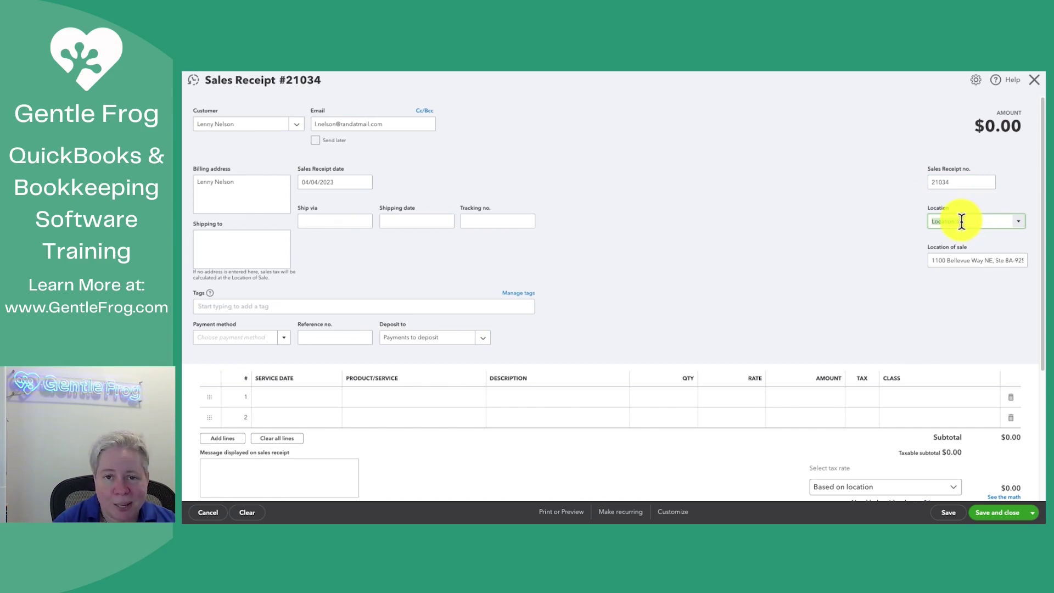
{"action": "left_click", "coordinate": [914, 266]}
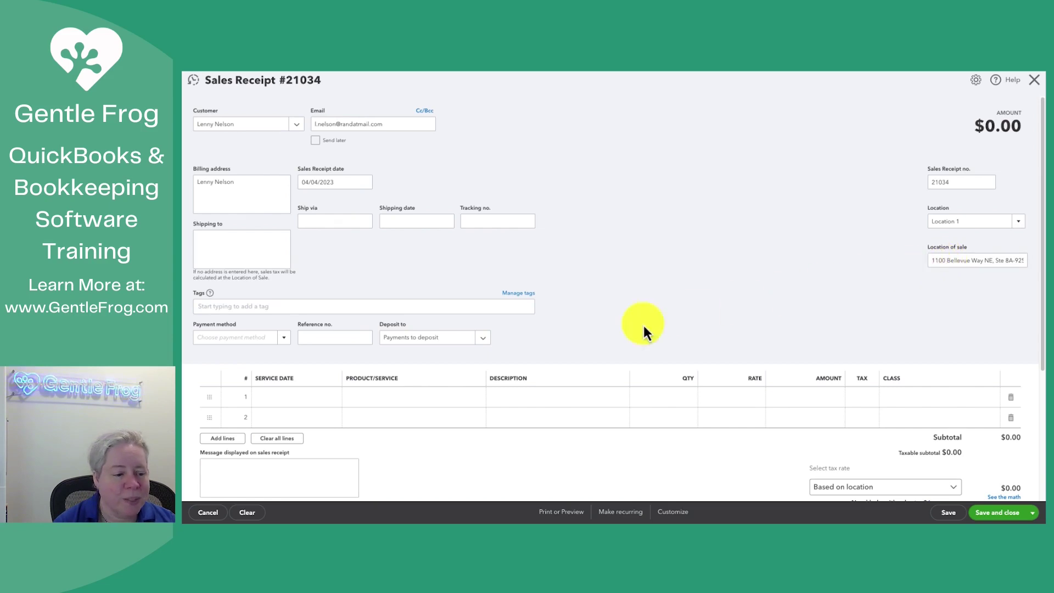
Give line 1 service date 04/03/2023 and the Consulting product.
{"action": "left_click", "coordinate": [296, 396]}
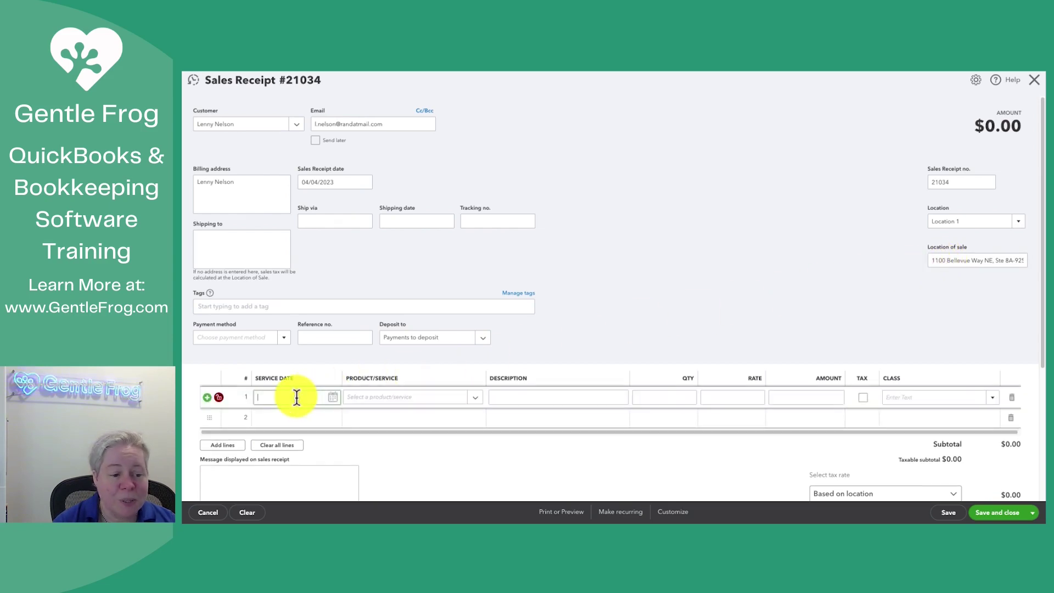
{"action": "left_click", "coordinate": [333, 400]}
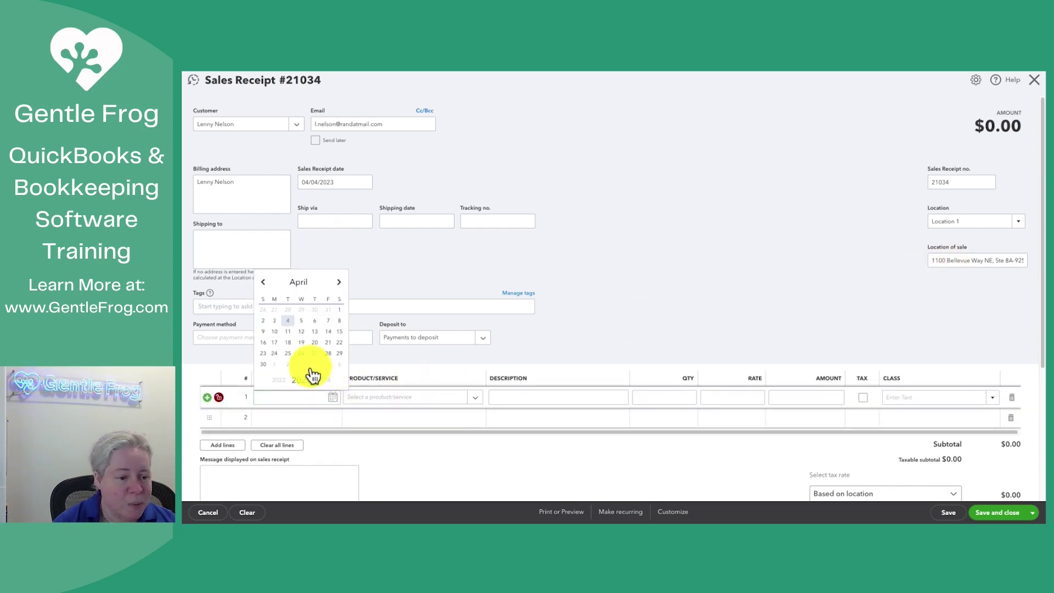
{"action": "left_click", "coordinate": [274, 320]}
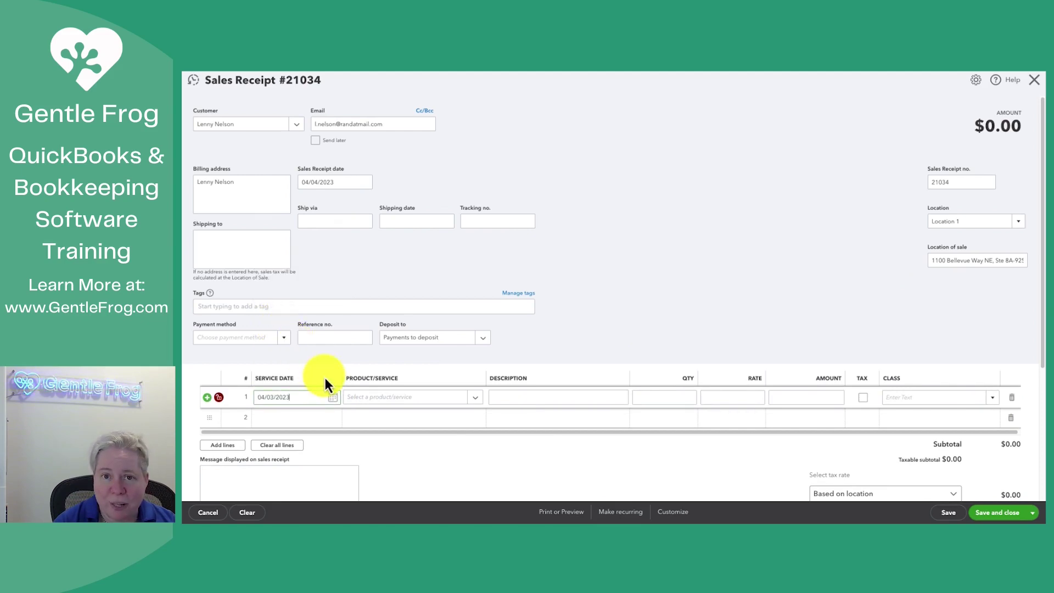
{"action": "left_click", "coordinate": [381, 400]}
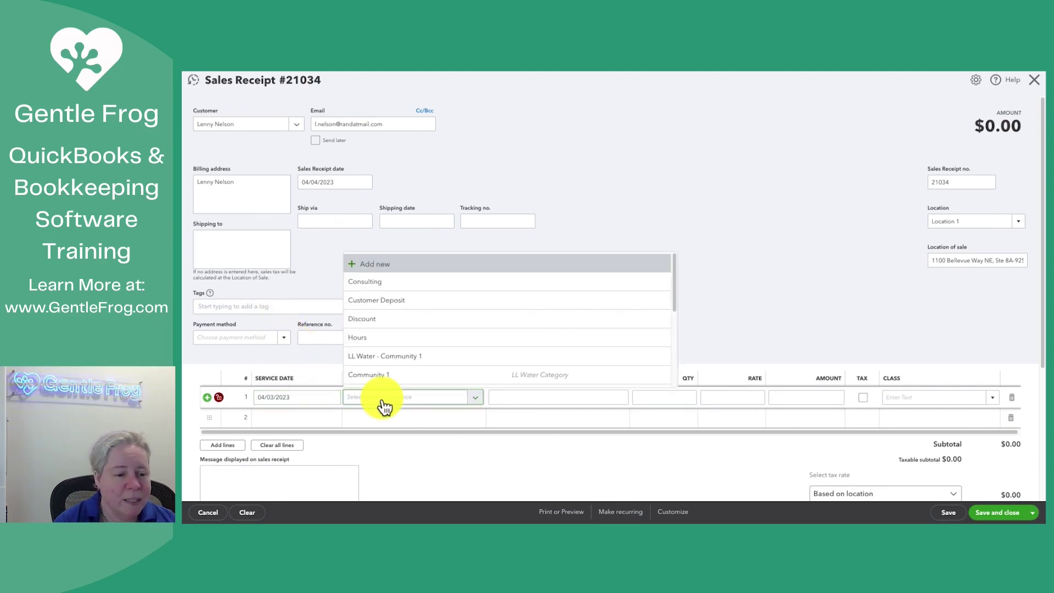
{"action": "left_click", "coordinate": [370, 287]}
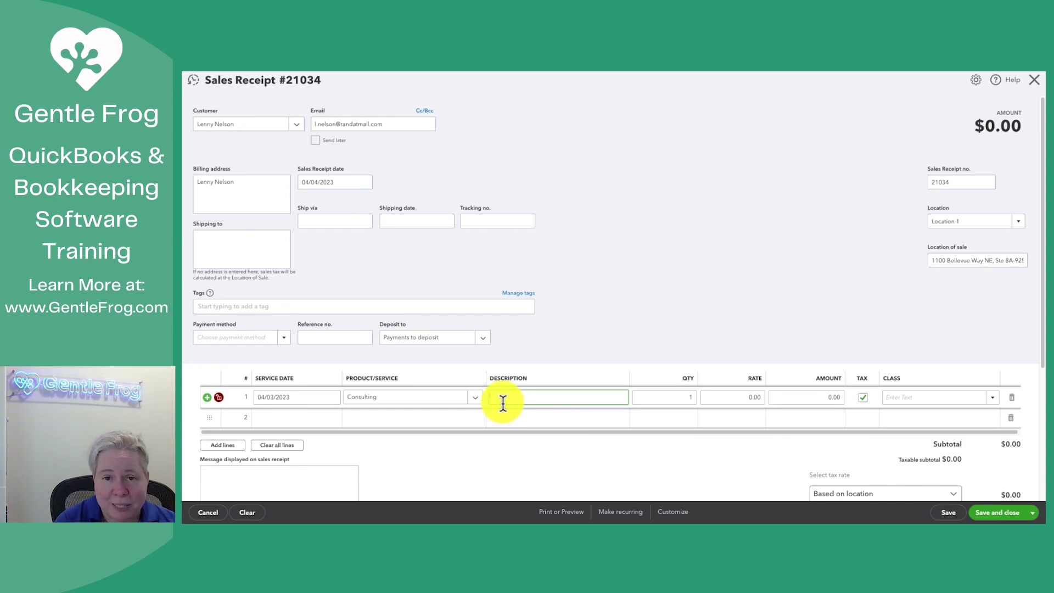
Paste the cheeseburger cheese description, enter quantity 1 and rate 99, and keep the line taxable.
{"action": "type", "text": "The best types of cheese for a cheeseburger"}
{"action": "key", "text": "Tab"}
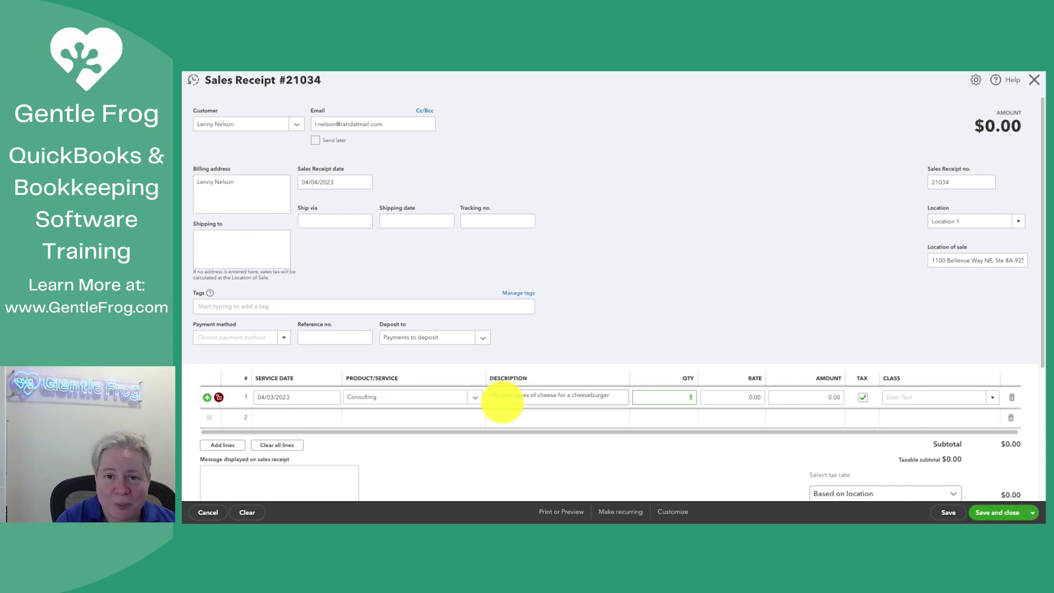
{"action": "key", "text": "Tab"}
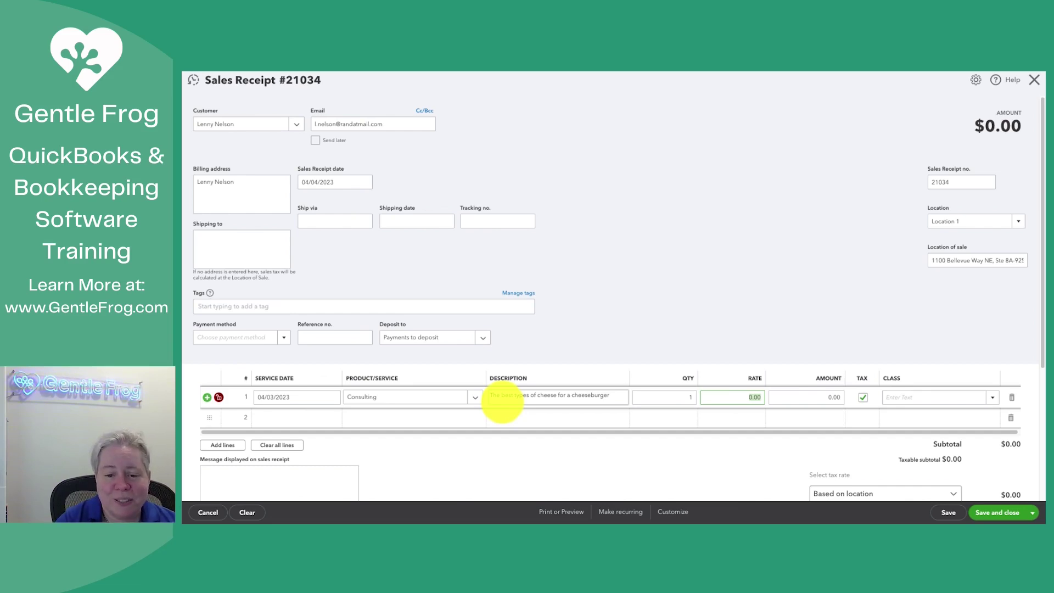
{"action": "type", "text": "99"}
{"action": "left_click", "coordinate": [503, 402]}
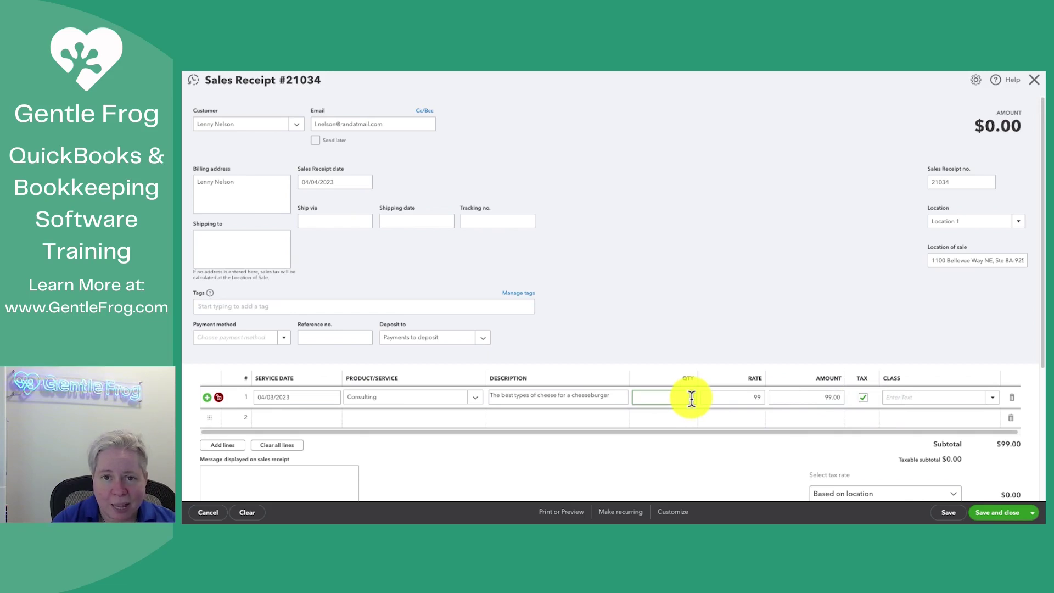
{"action": "type", "text": "1"}
{"action": "left_click", "coordinate": [739, 396]}
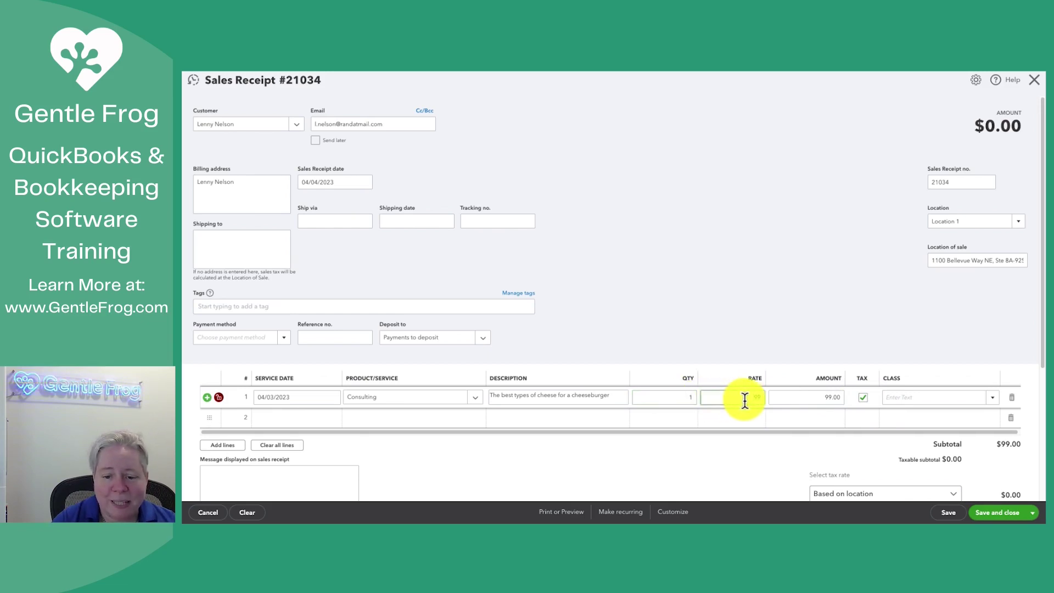
{"action": "left_click", "coordinate": [825, 397]}
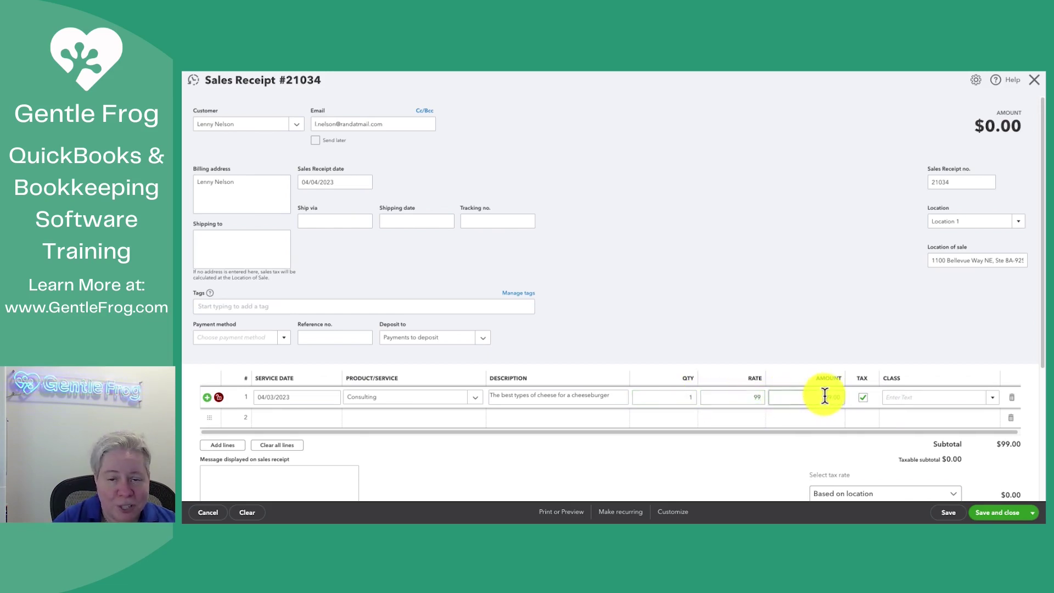
{"action": "left_click", "coordinate": [865, 401]}
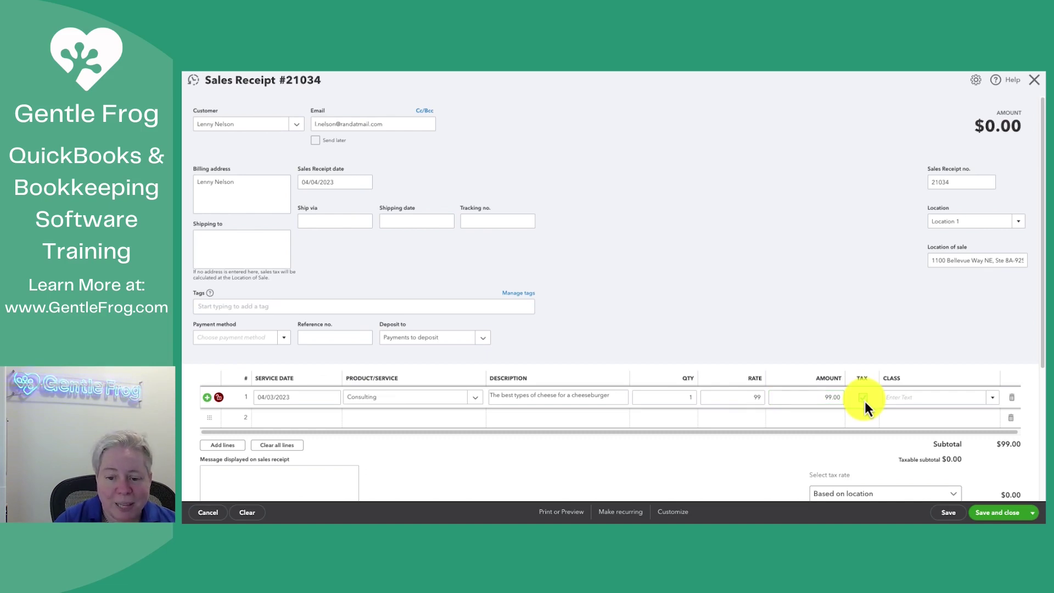
{"action": "left_click", "coordinate": [897, 399]}
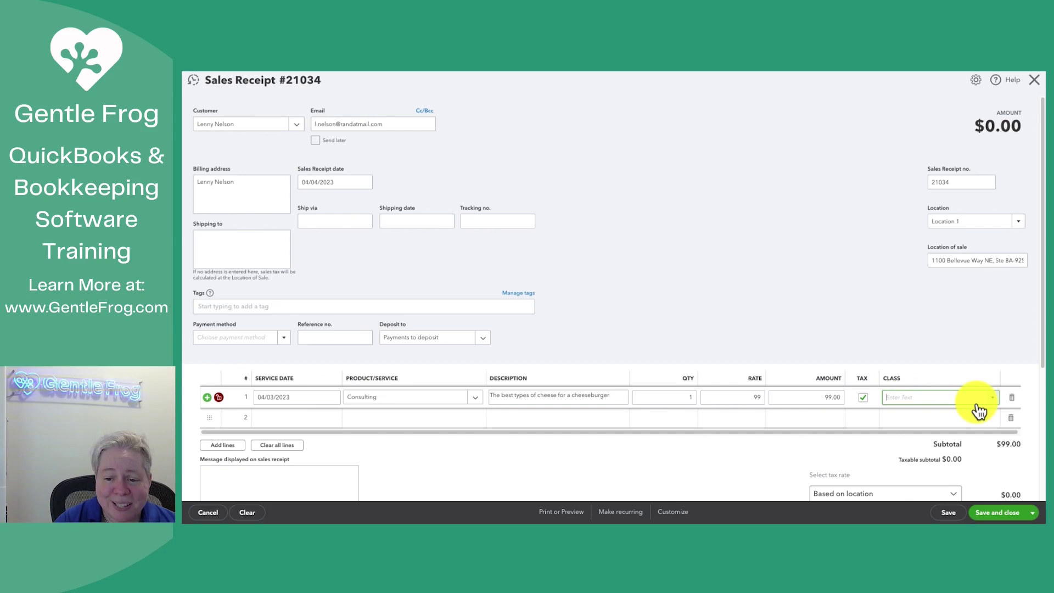
Commit the line so $10.00 sales tax is added and the total reads $109.00.
{"action": "scroll", "coordinate": [978, 411], "scroll_direction": "down", "scroll_amount": 3}
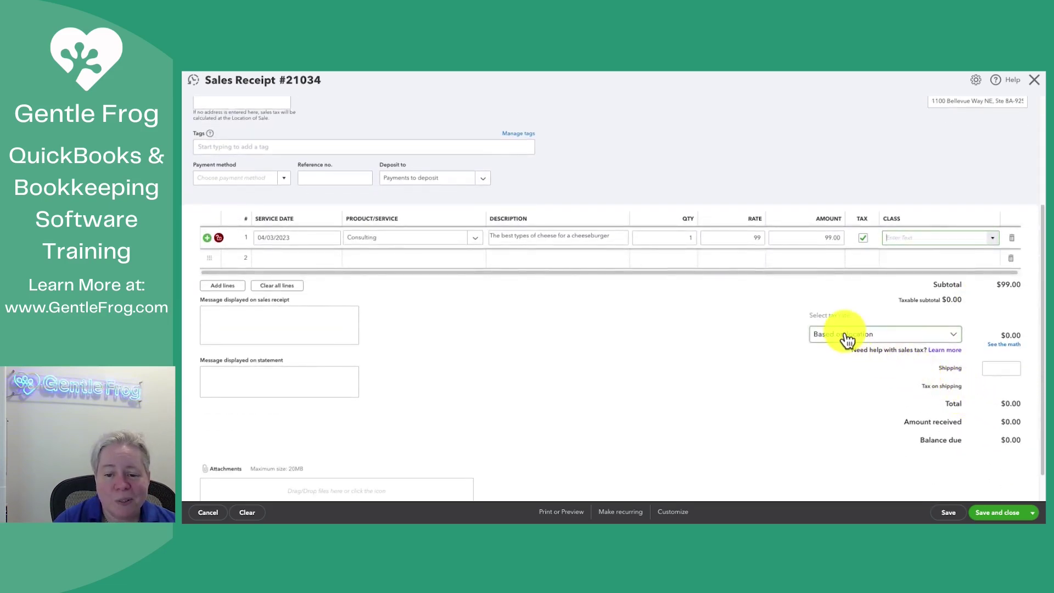
{"action": "left_click", "coordinate": [856, 336]}
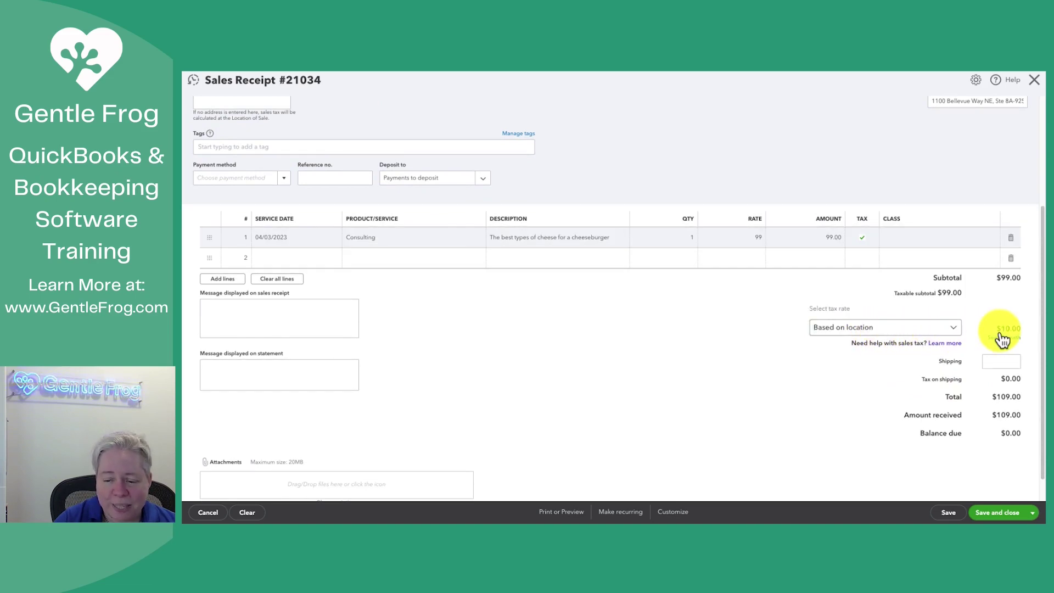
{"action": "scroll", "coordinate": [1001, 333], "scroll_direction": "up", "scroll_amount": 3}
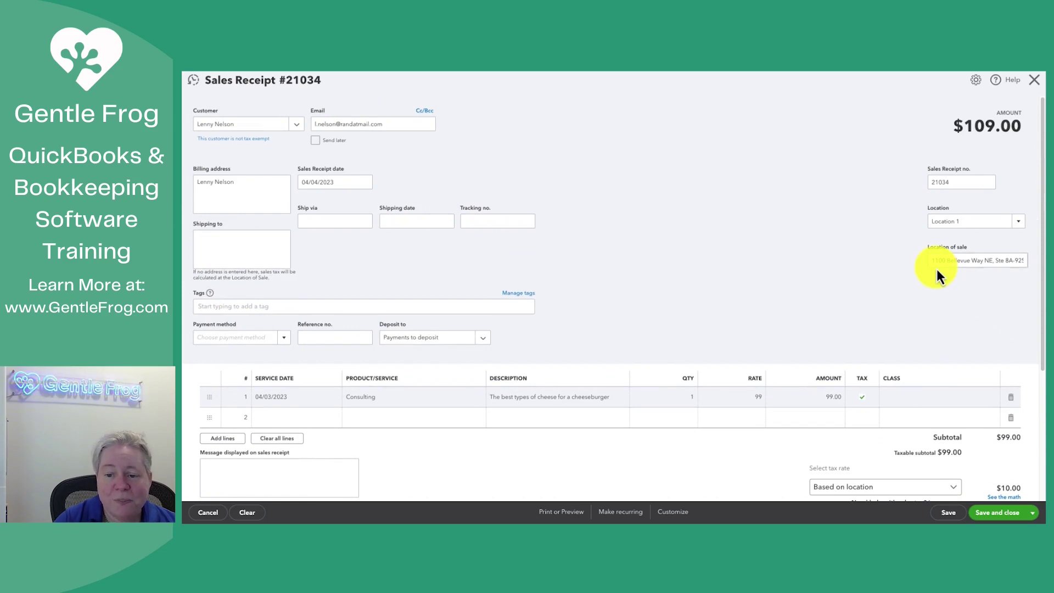
{"action": "scroll", "coordinate": [939, 275], "scroll_direction": "down", "scroll_amount": 3}
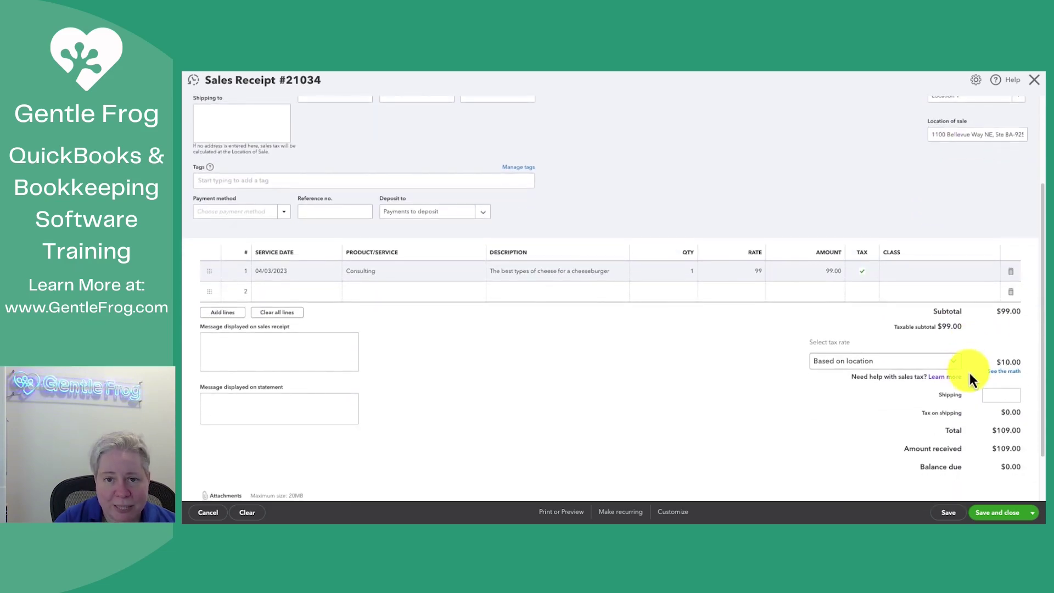
{"action": "scroll", "coordinate": [969, 370], "scroll_direction": "down", "scroll_amount": 1}
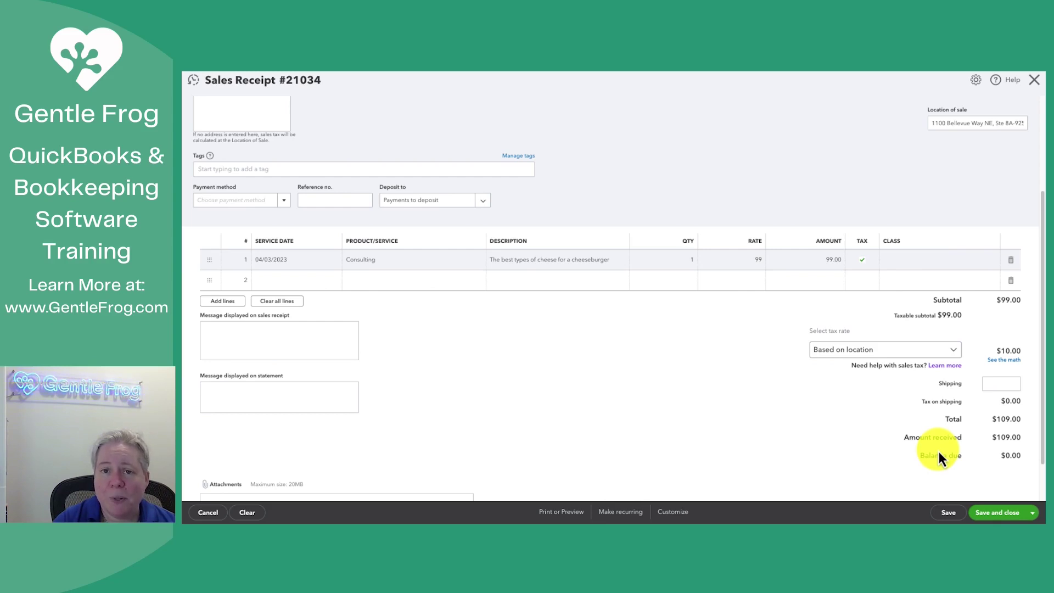
Save and close the $109.00 receipt, then reopen Sales Receipt 21034 from Recent Transactions.
{"action": "left_click", "coordinate": [989, 513]}
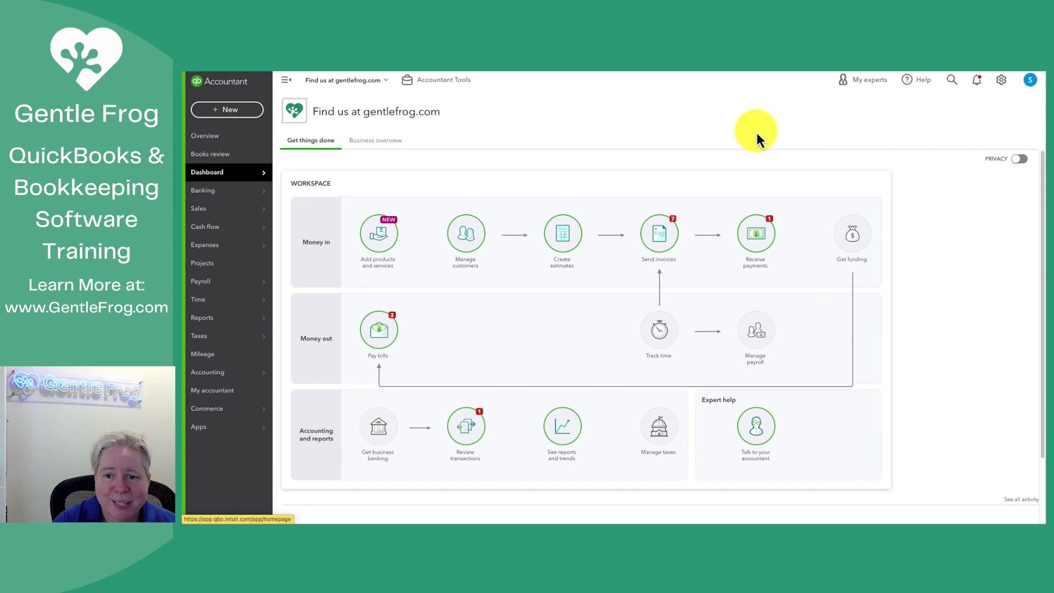
{"action": "left_click", "coordinate": [951, 81]}
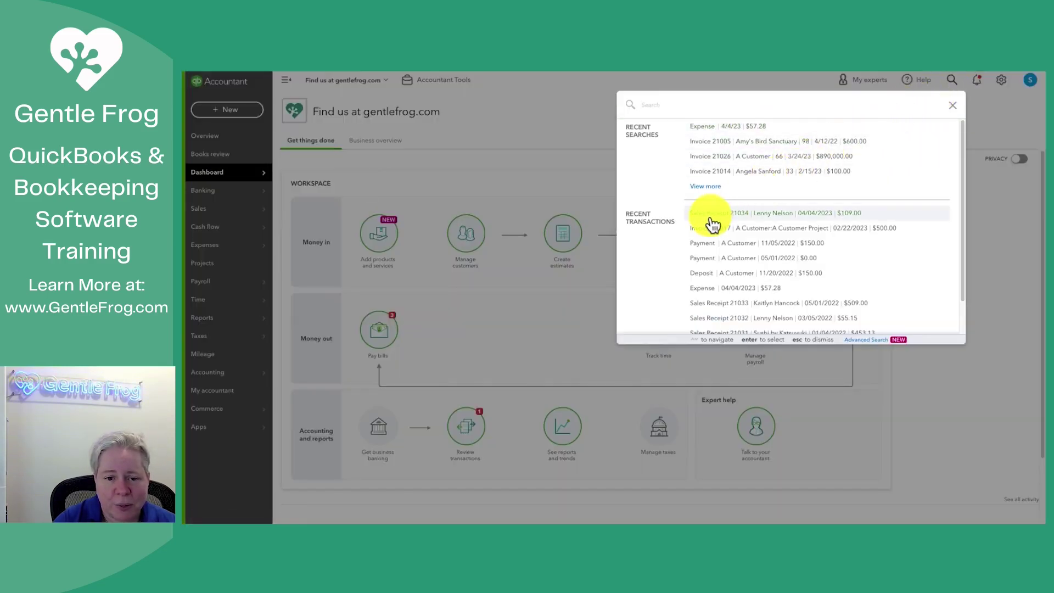
{"action": "left_click", "coordinate": [711, 215]}
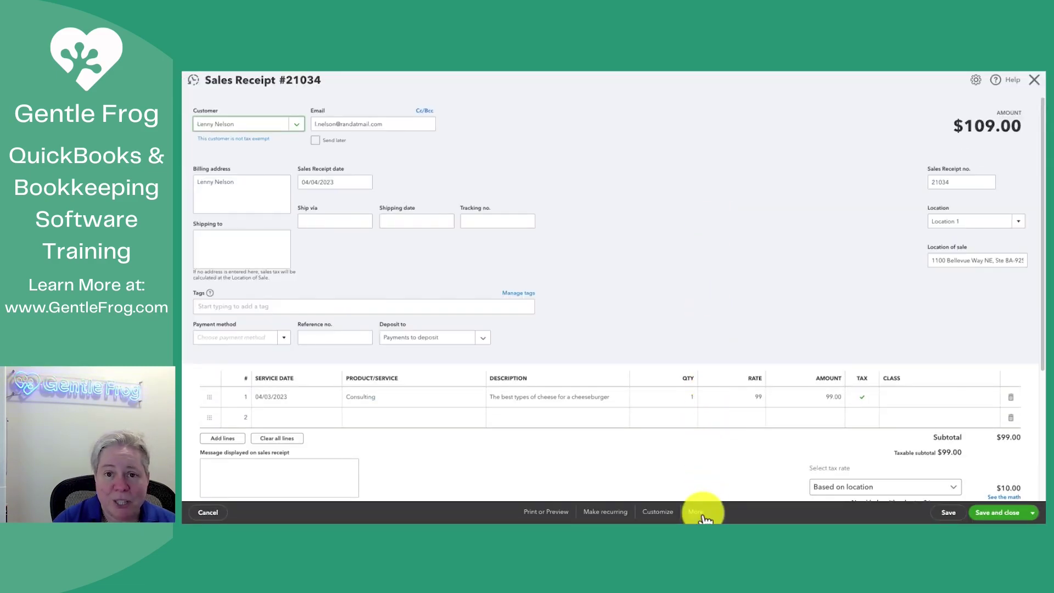
Show receipt 21034's transaction journal and widen the Account column to reveal full names.
{"action": "left_click", "coordinate": [696, 511]}
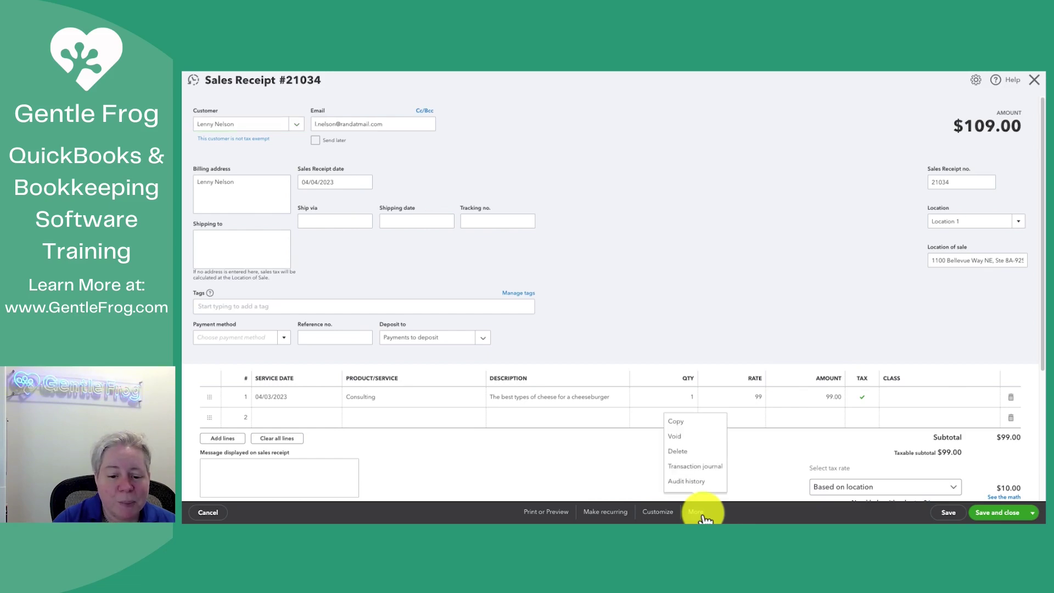
{"action": "left_click", "coordinate": [703, 470]}
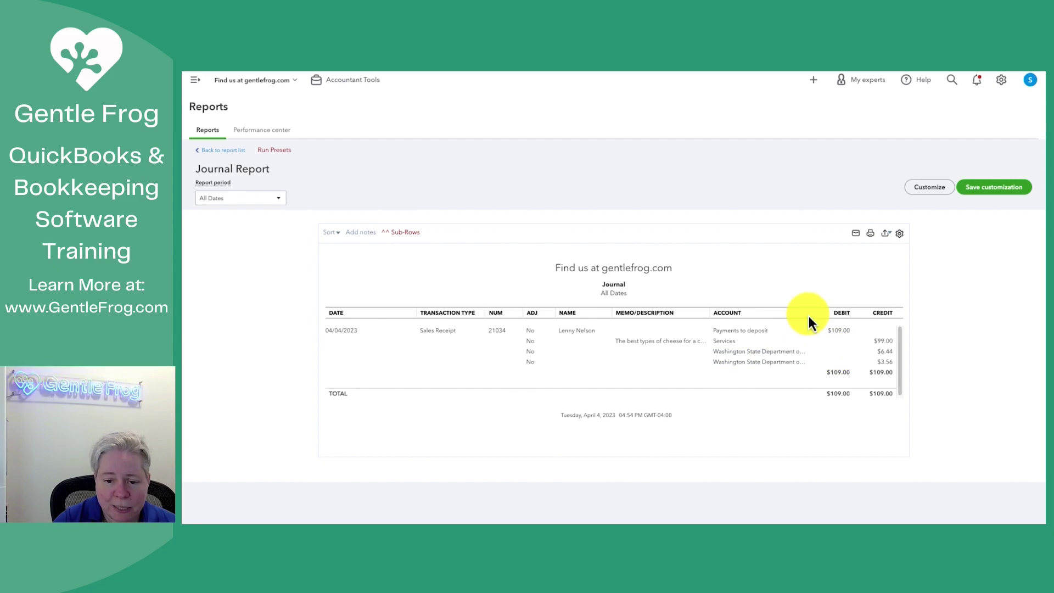
{"action": "left_click_drag", "start_coordinate": [808, 315], "coordinate": [870, 317]}
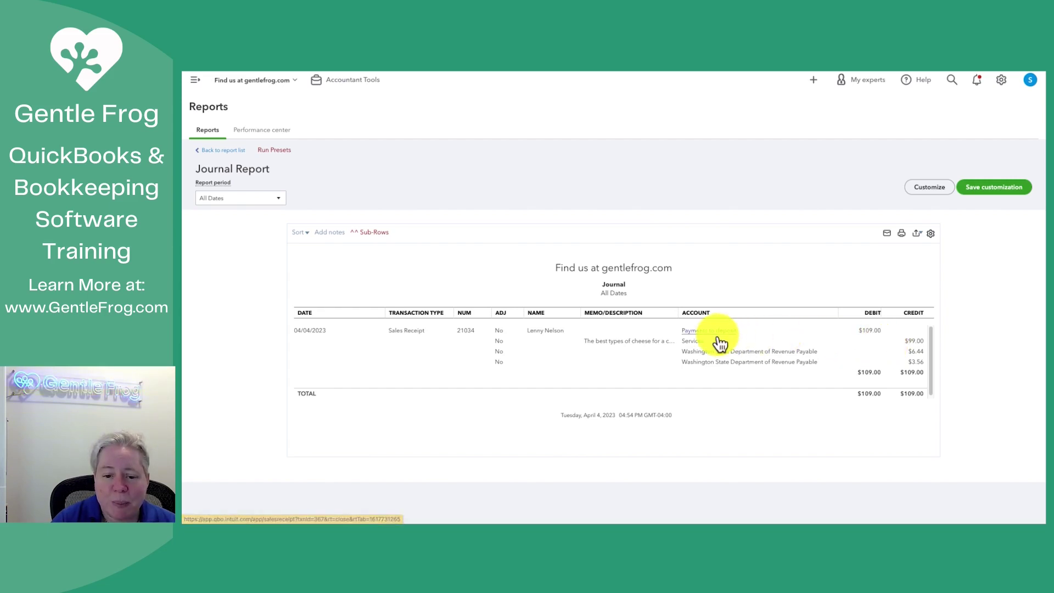
{"action": "left_click", "coordinate": [195, 80]}
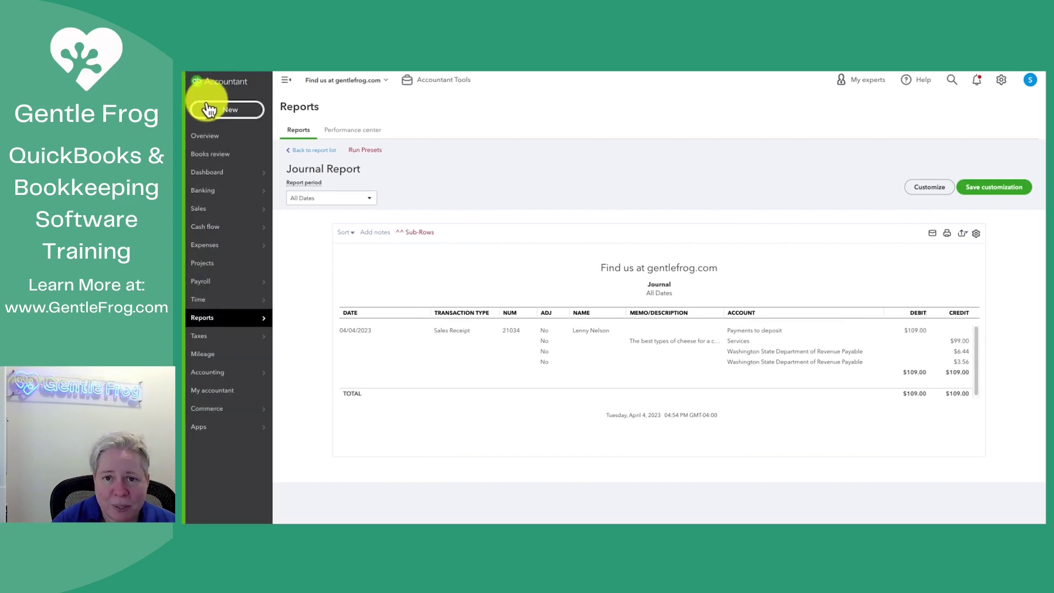
Start a new bank deposit from the + New menu.
{"action": "left_click", "coordinate": [217, 110]}
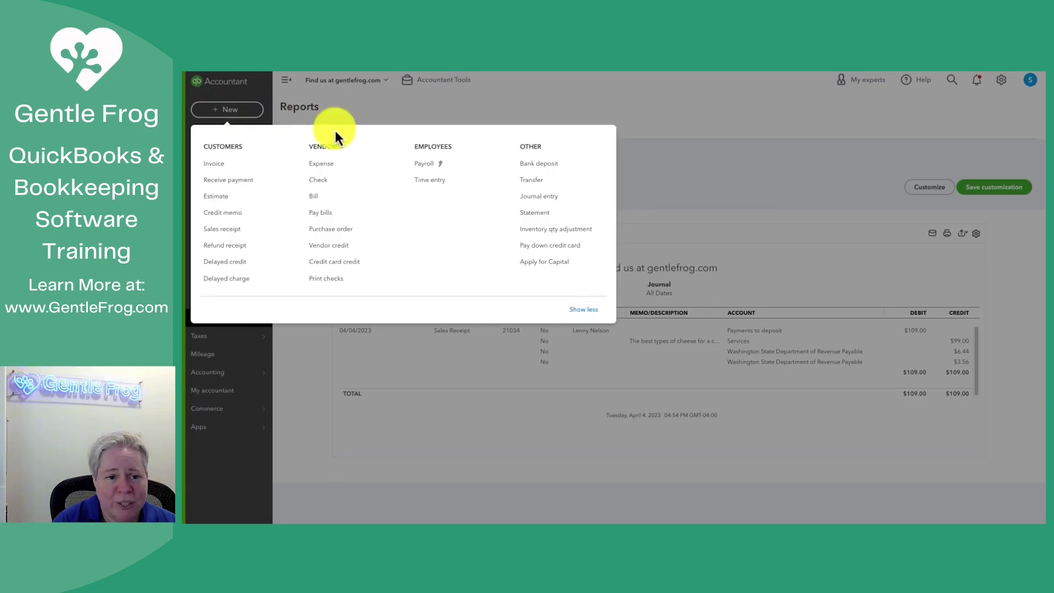
{"action": "left_click", "coordinate": [552, 168]}
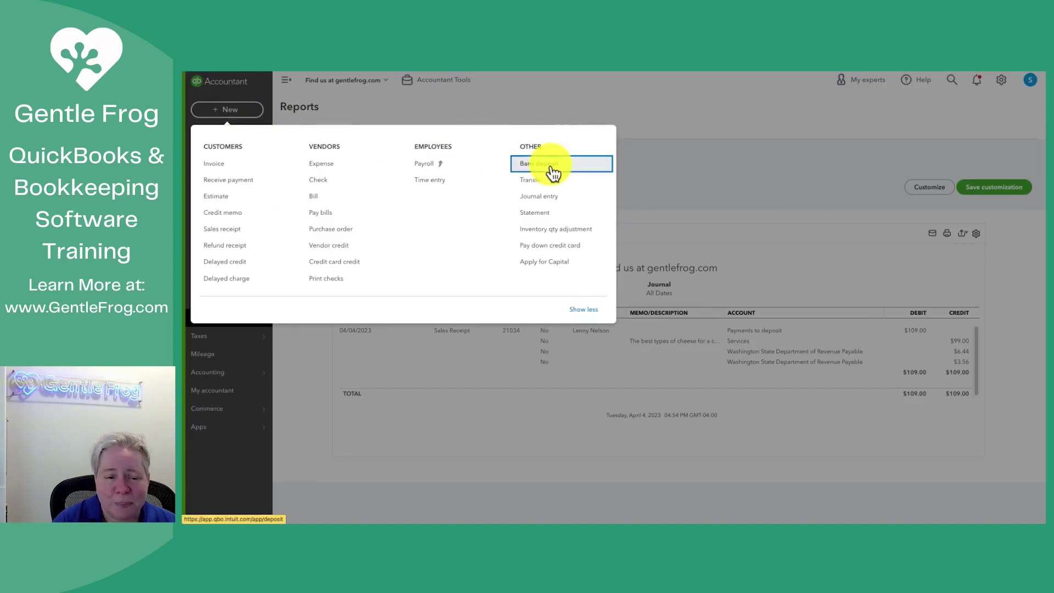